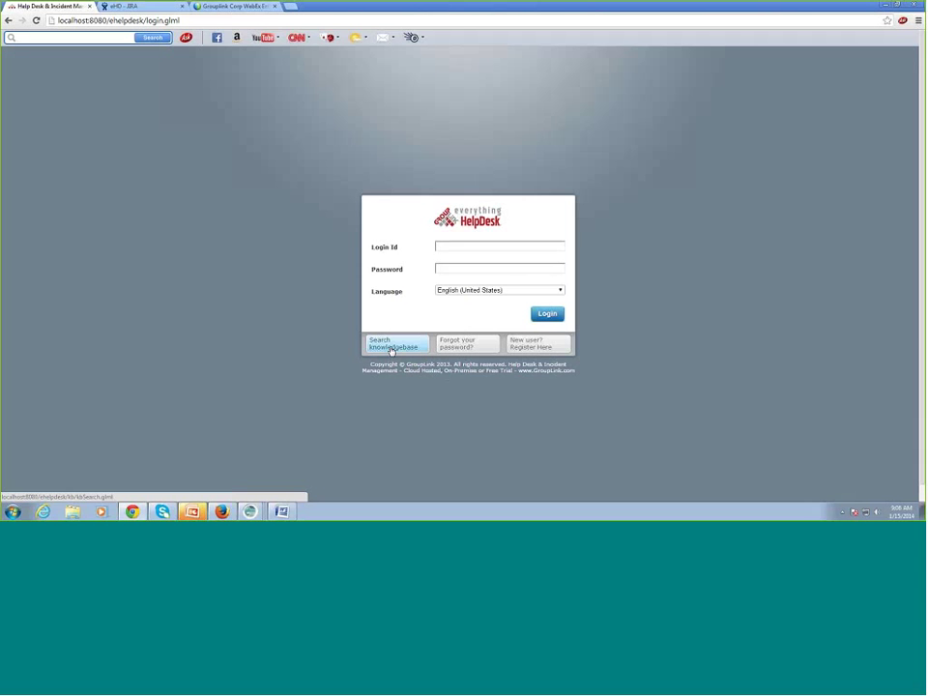
- Log in with the login id and password, then go to the Knowledgebase article search
{"action": "left_click", "coordinate": [392, 351]}
{"action": "left_click", "coordinate": [486, 247]}
{"action": "type", "text": "manag"}
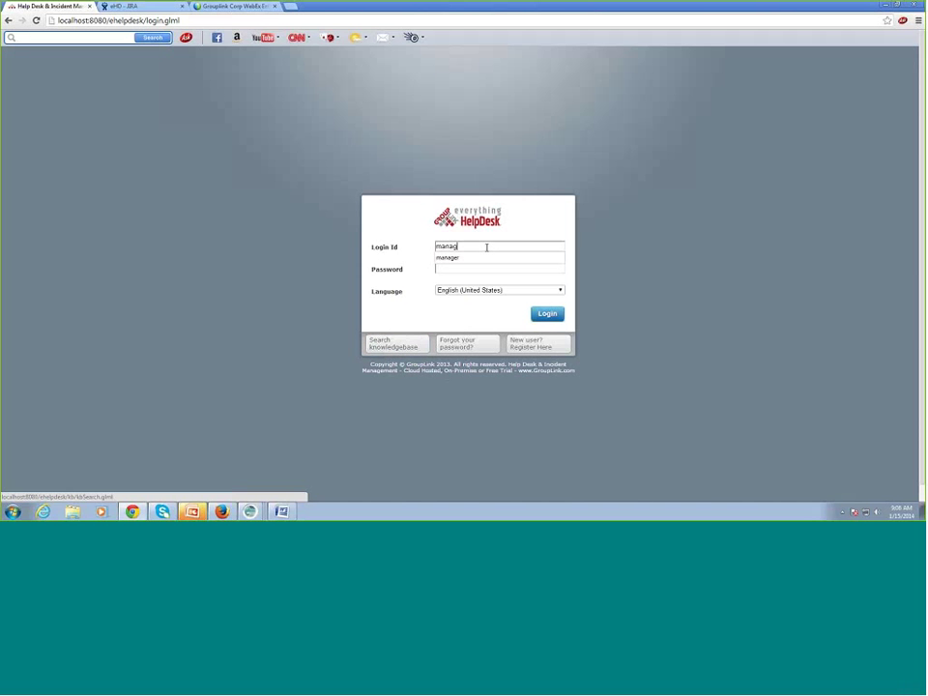
{"action": "type", "text": "er"}
{"action": "key", "text": "Tab"}
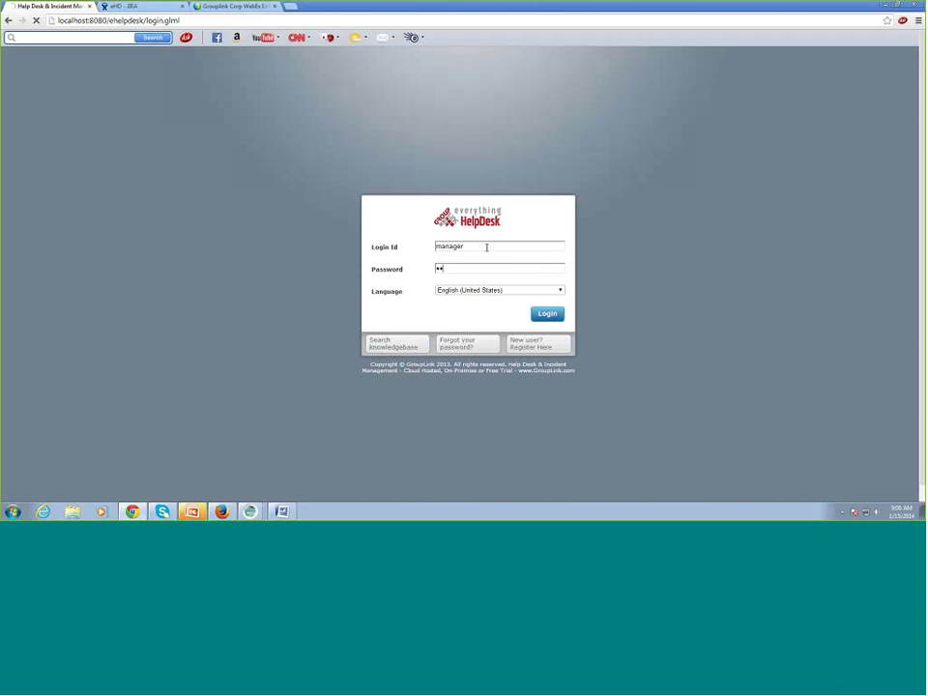
{"action": "key", "text": "Return"}
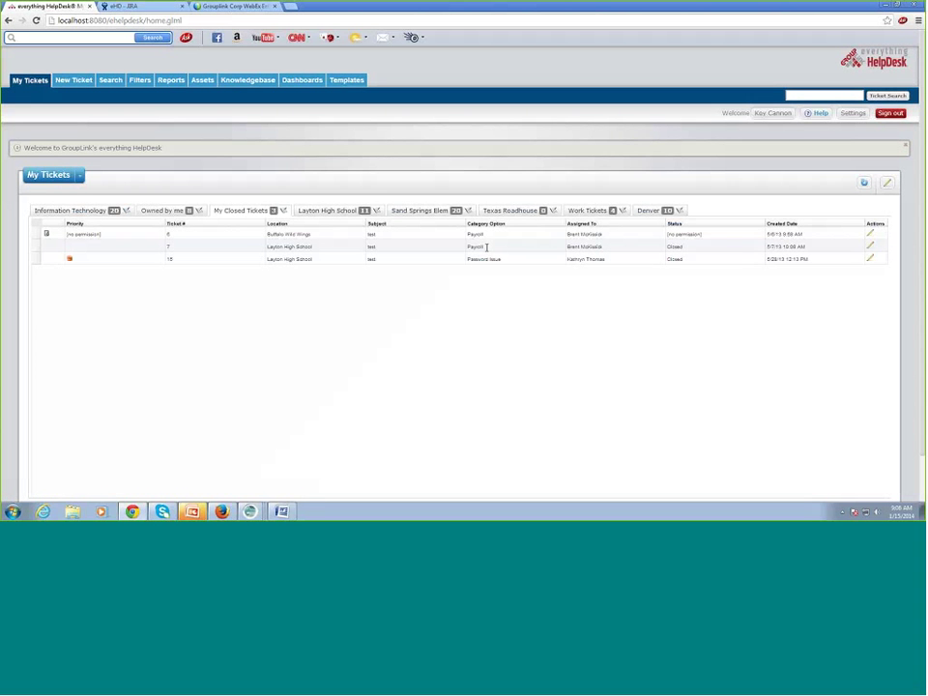
{"action": "left_click", "coordinate": [255, 80]}
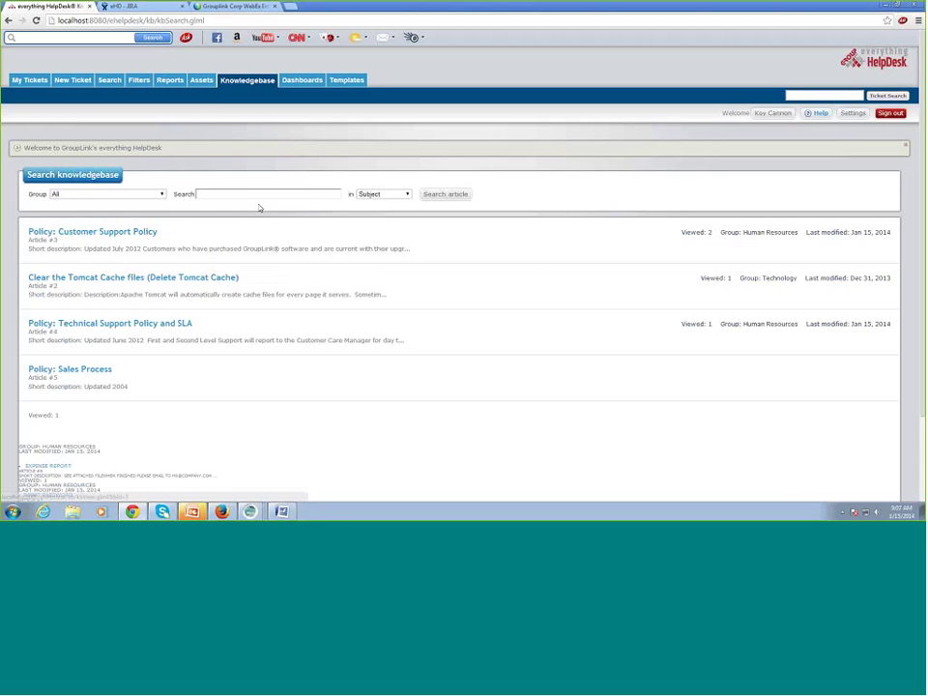
- Filter the knowledgebase search to the Human Resources group with the term 'expense'
{"action": "left_click", "coordinate": [85, 198]}
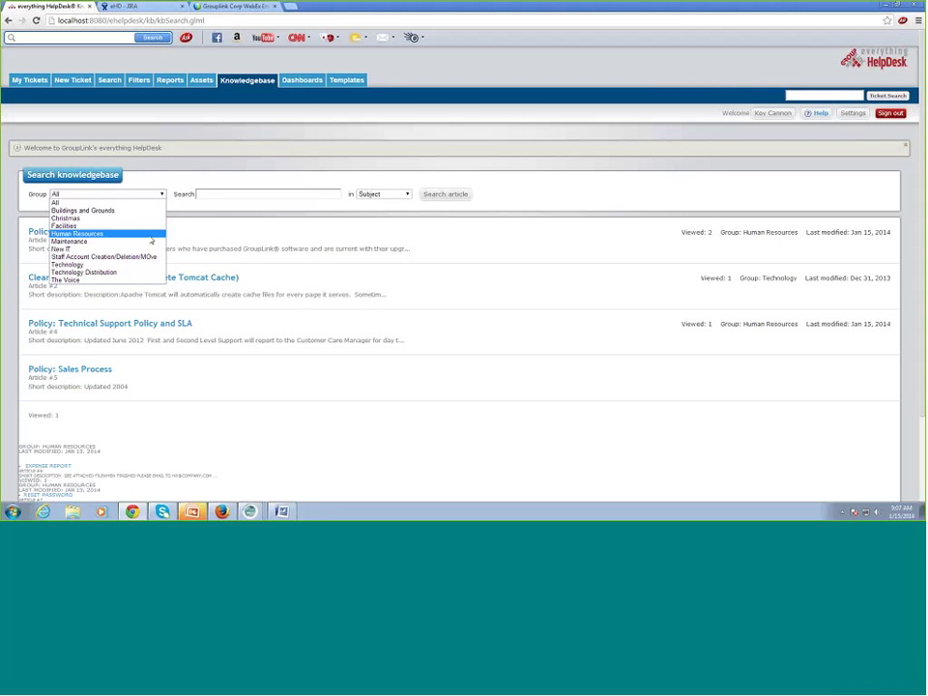
{"action": "left_click", "coordinate": [151, 235]}
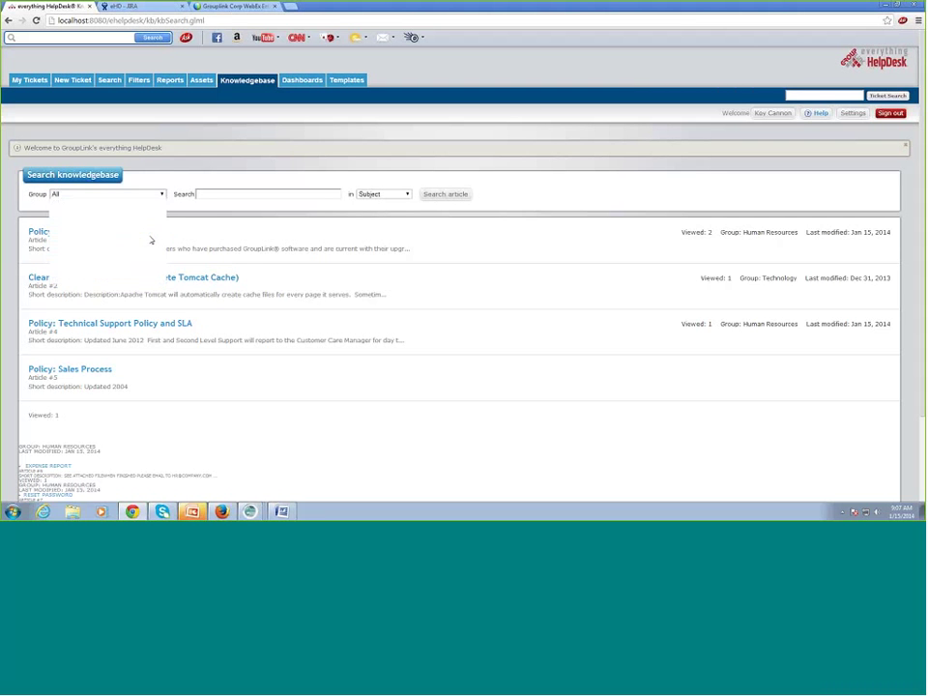
{"action": "left_click", "coordinate": [262, 194]}
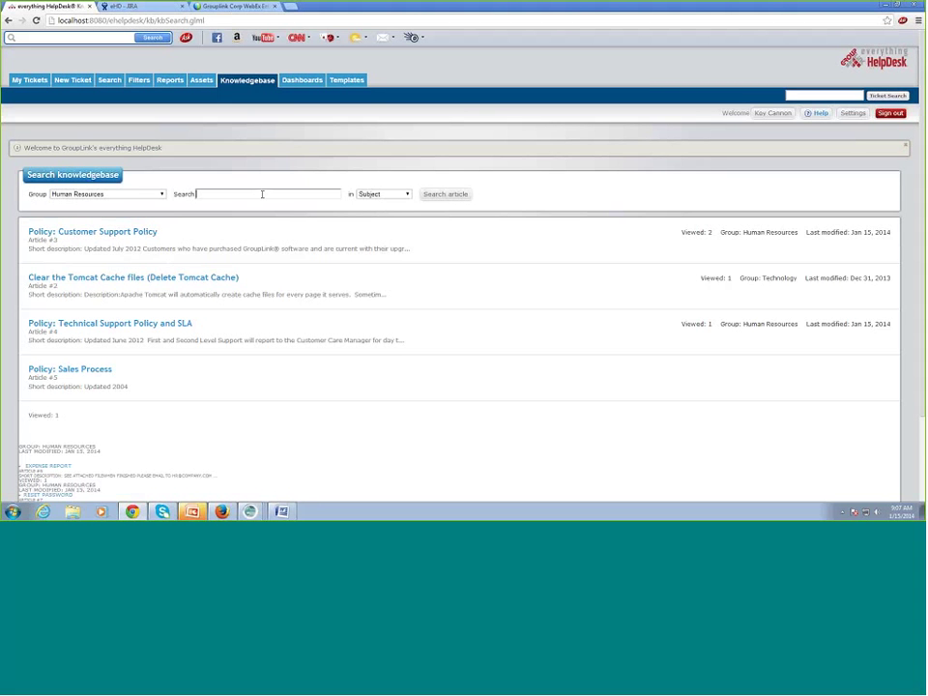
{"action": "type", "text": "expense"}
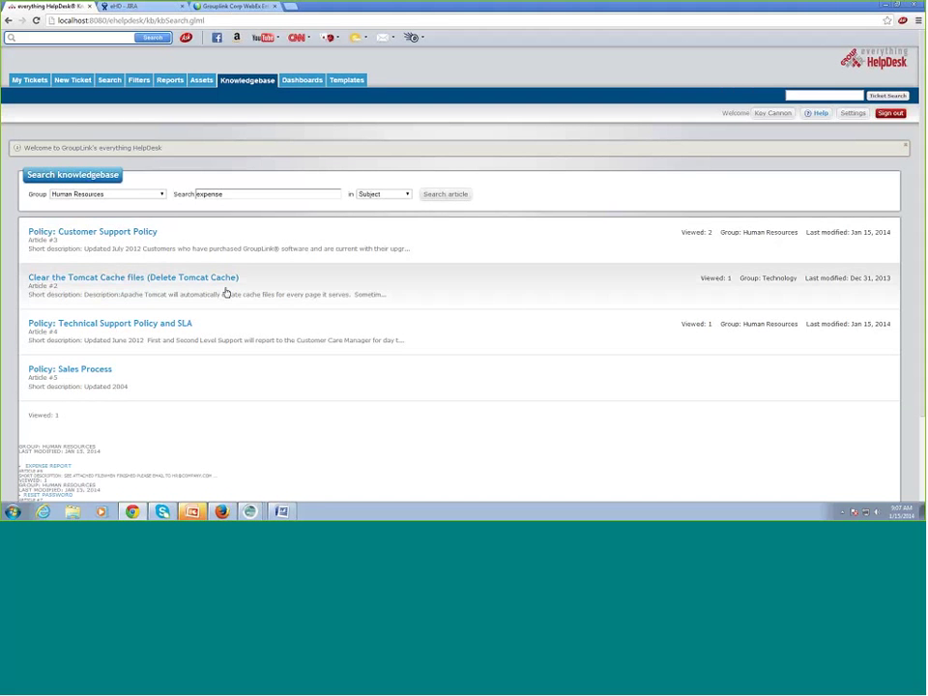
- Search 'expense' in Subject & Body, leaving only the Expense Report article (#6)
{"action": "left_click", "coordinate": [383, 194]}
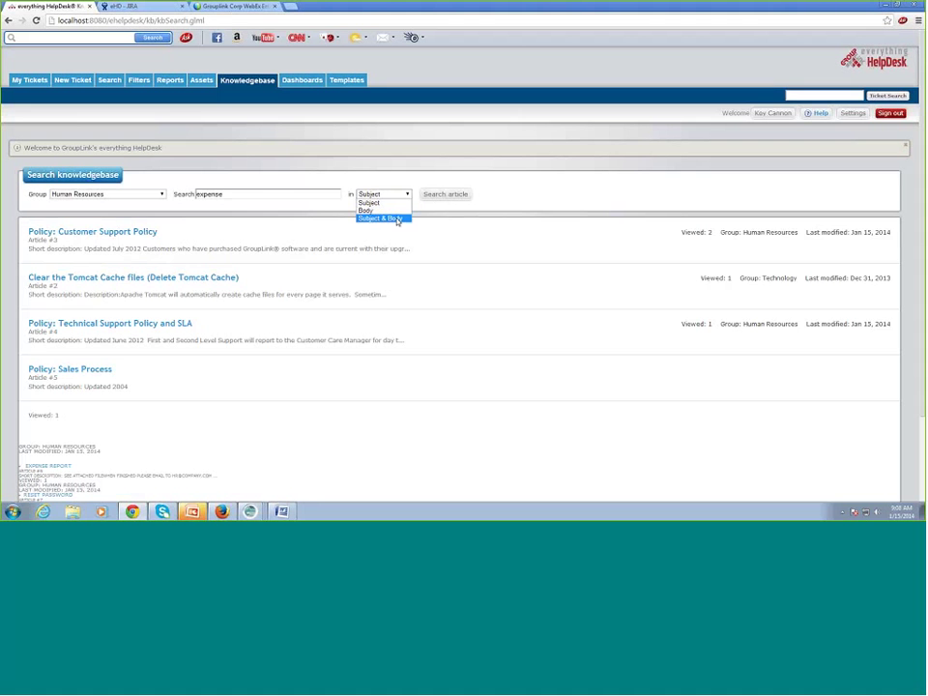
{"action": "left_click", "coordinate": [397, 219]}
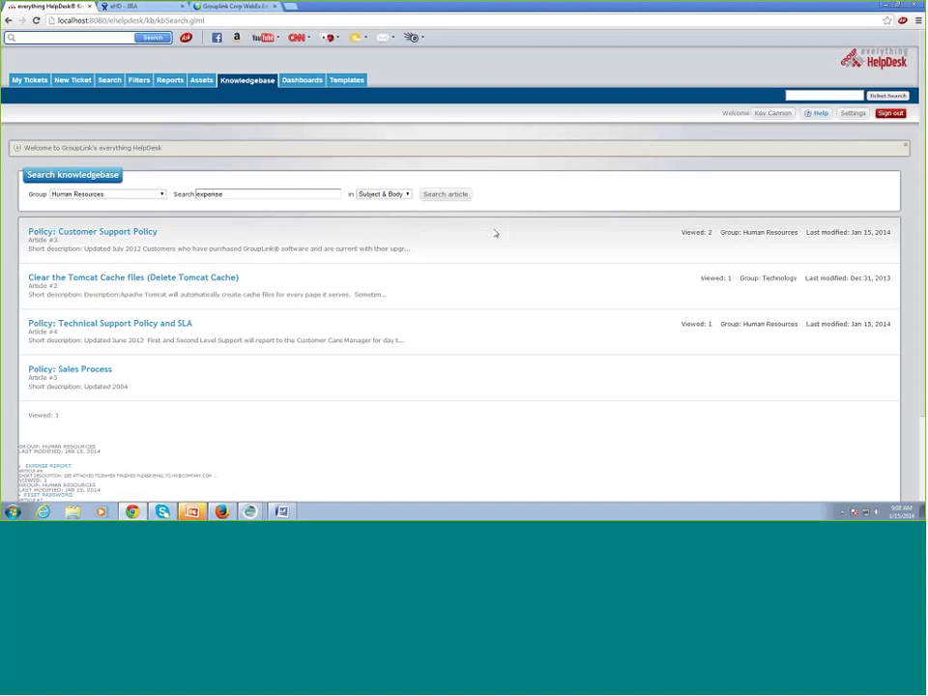
{"action": "left_click", "coordinate": [445, 196]}
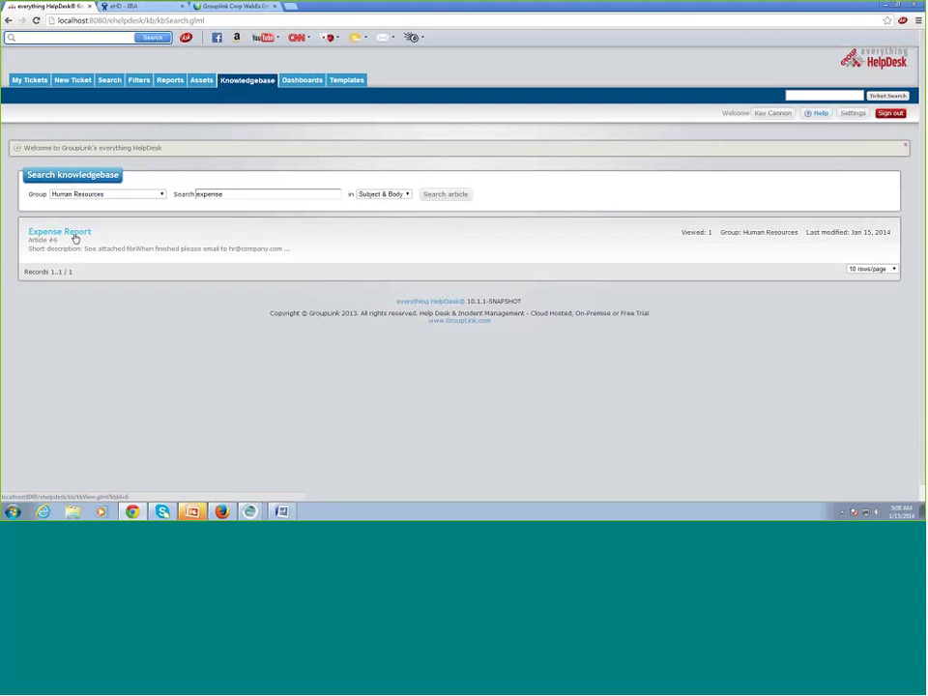
{"action": "left_click", "coordinate": [75, 236]}
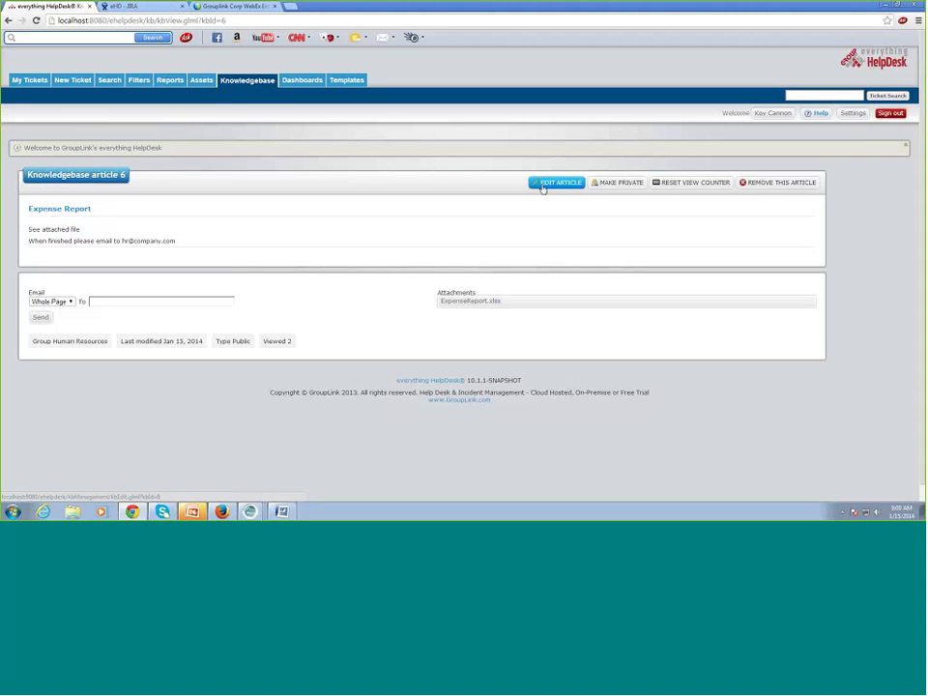
{"action": "left_click", "coordinate": [542, 185]}
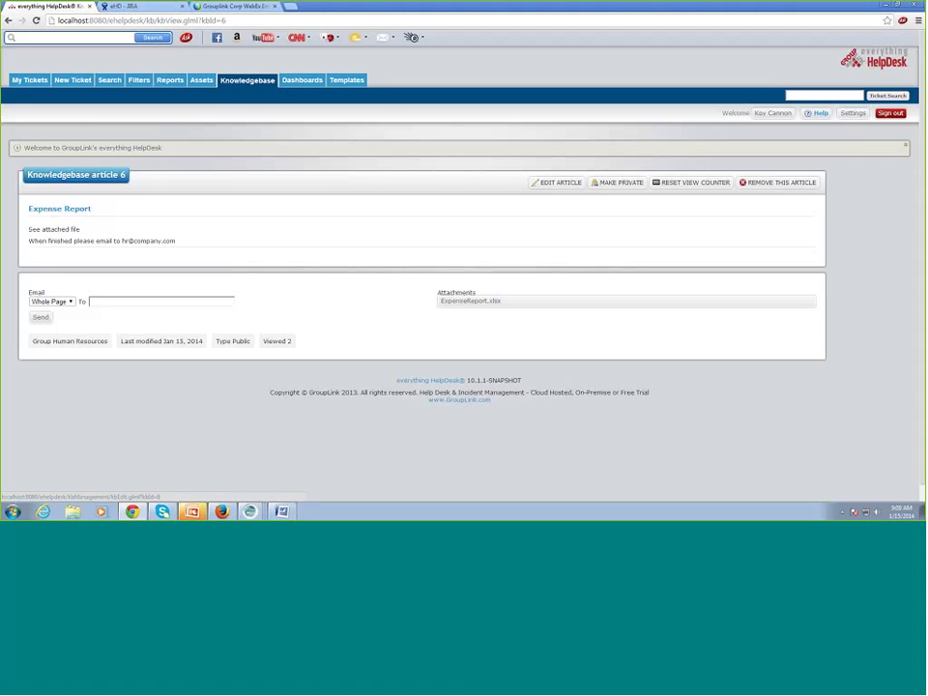
{"action": "left_click", "coordinate": [256, 83]}
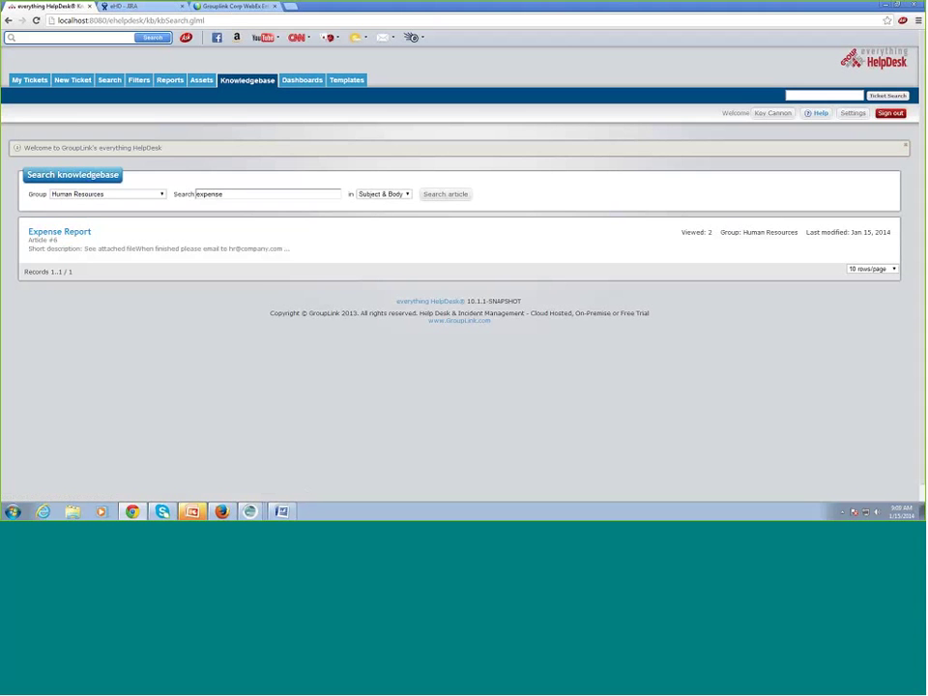
- Set Group to All, erase 'expense', and rerun the search to list every article
{"action": "left_click_drag", "start_coordinate": [223, 193], "coordinate": [184, 193]}
{"action": "left_click", "coordinate": [263, 83]}
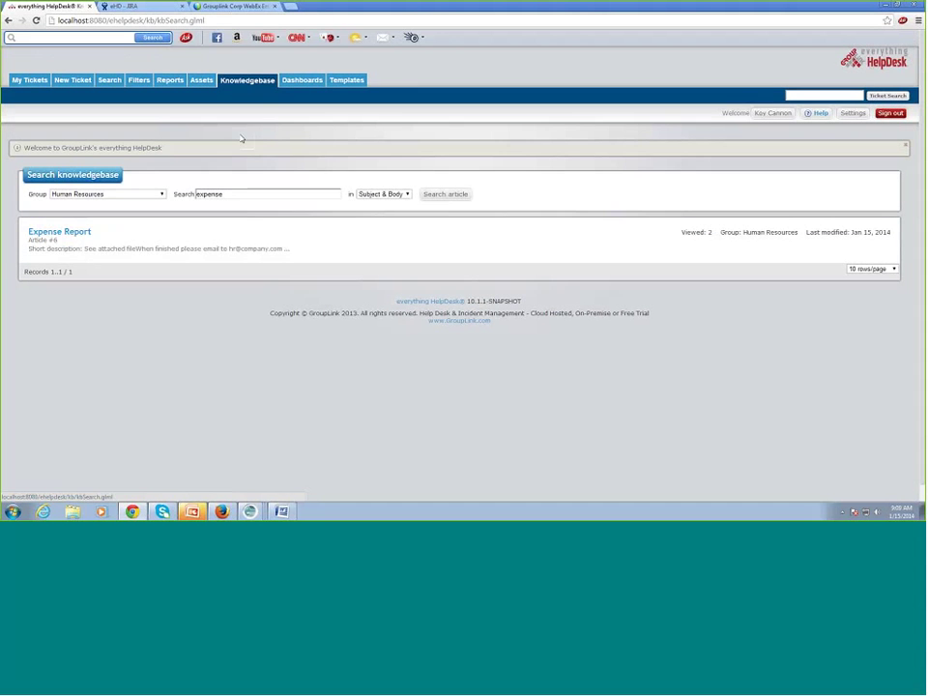
{"action": "left_click", "coordinate": [155, 194]}
{"action": "left_click", "coordinate": [87, 202]}
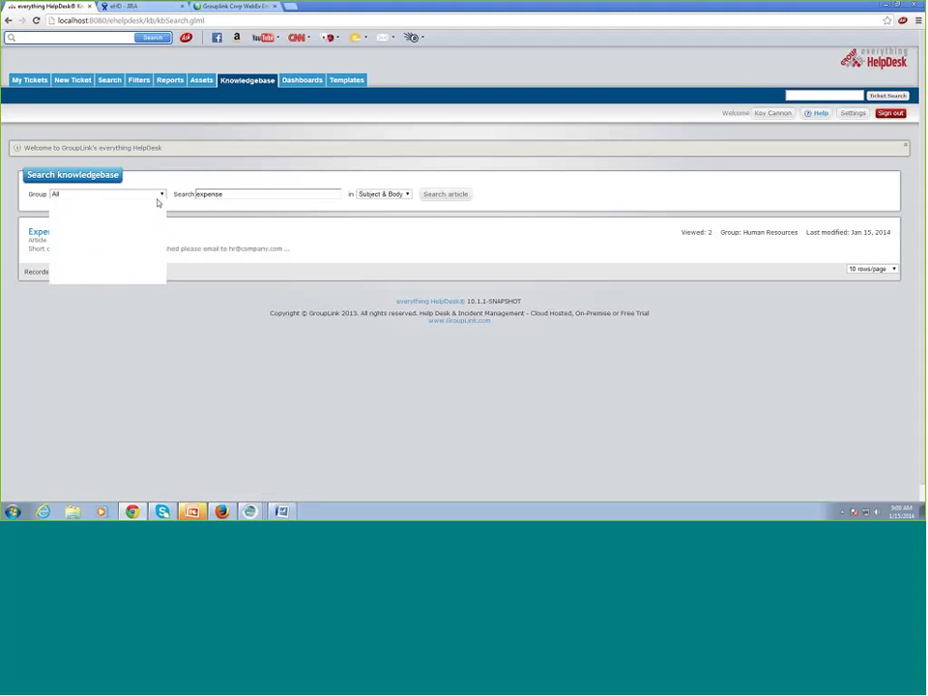
{"action": "left_click", "coordinate": [335, 194]}
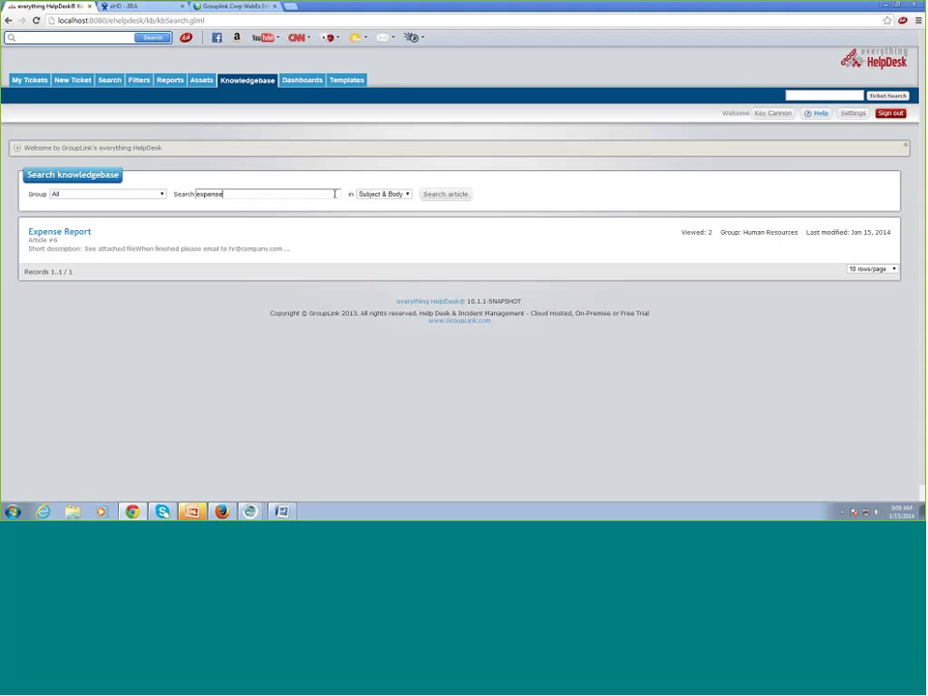
{"action": "key", "text": "BackSpace"}
{"action": "key", "text": "BackSpace"}
{"action": "key", "text": "BackSpace"}
{"action": "key", "text": "BackSpace"}
{"action": "key", "text": "BackSpace"}
{"action": "key", "text": "BackSpace"}
{"action": "key", "text": "BackSpace"}
{"action": "left_click", "coordinate": [450, 197]}
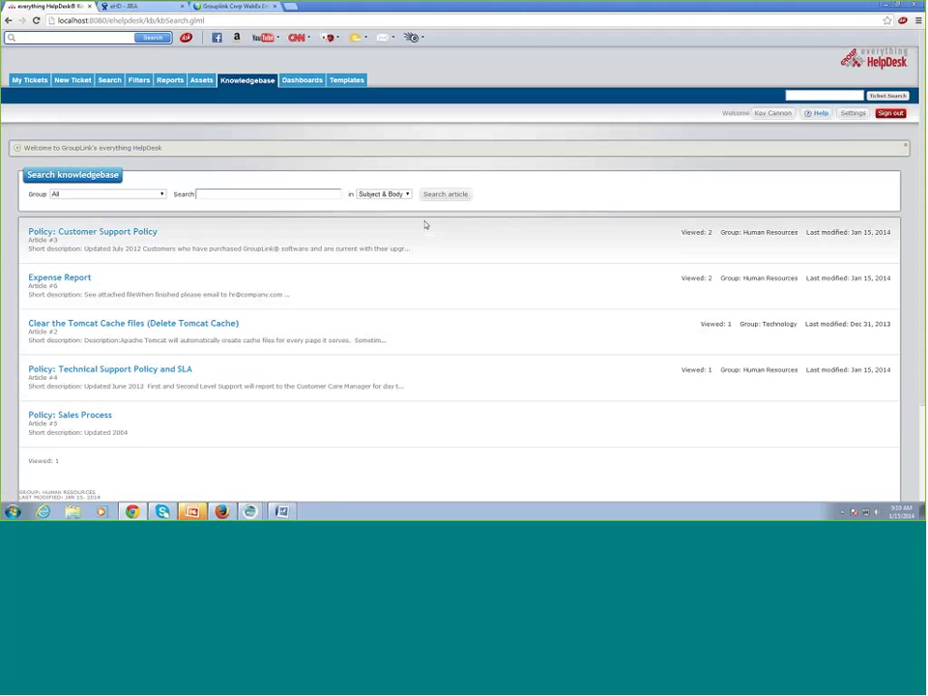
- Go to Settings > Global > Knowledgebase article to reach the KB Management table
{"action": "left_click", "coordinate": [854, 115]}
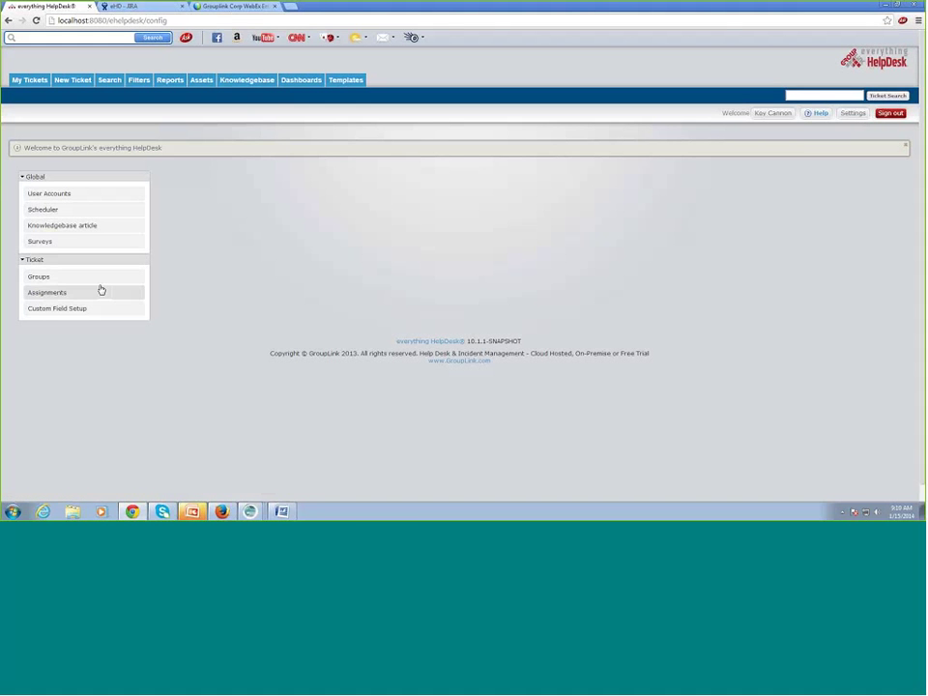
{"action": "left_click", "coordinate": [86, 226]}
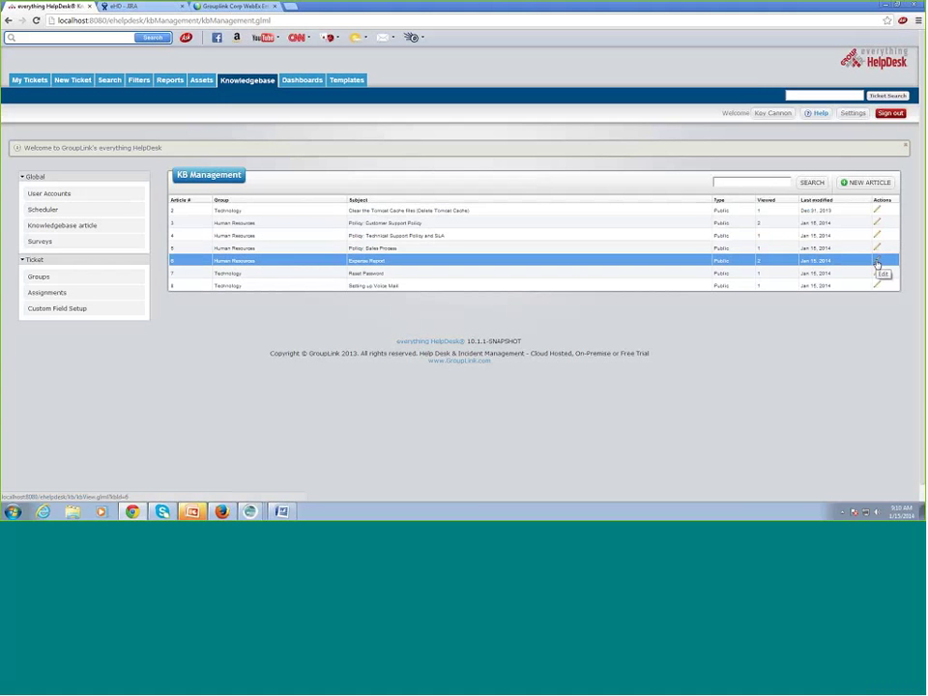
- Start a new article from KB Management, bringing up a blank Technology article form
{"action": "left_click", "coordinate": [877, 262]}
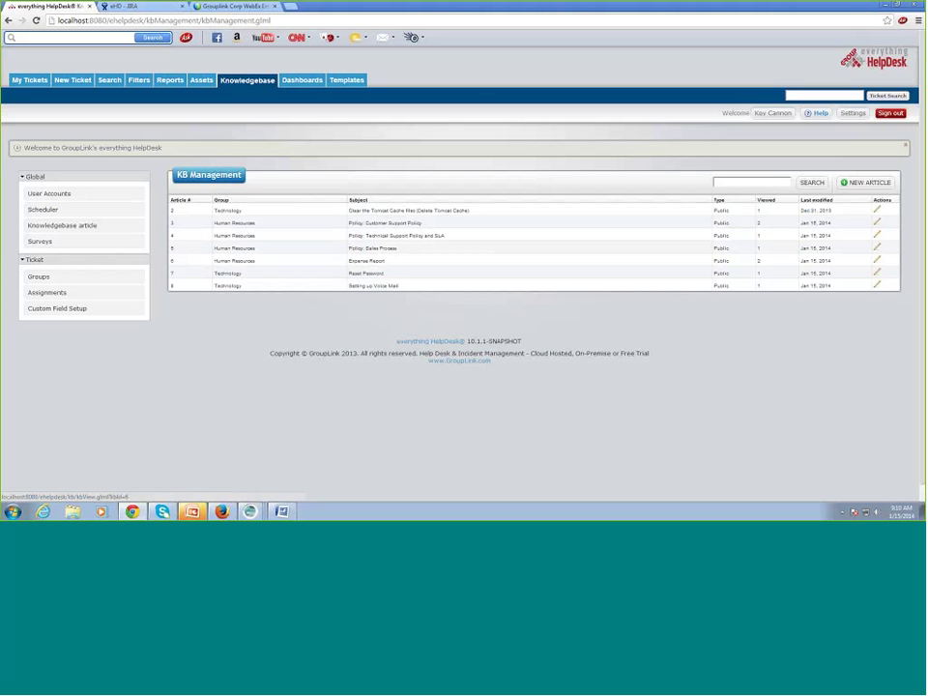
{"action": "left_click", "coordinate": [863, 185]}
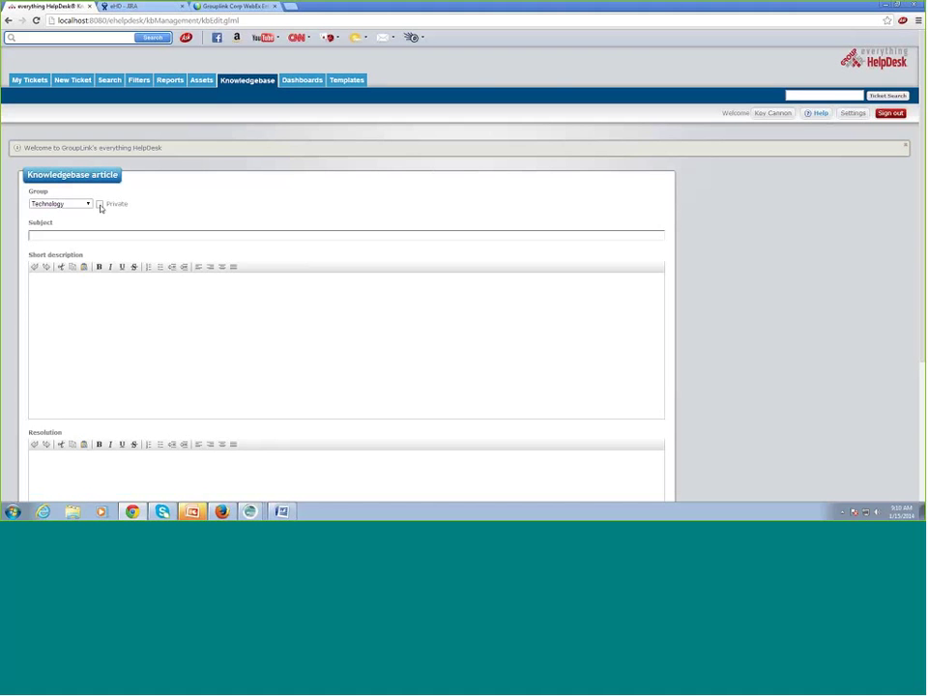
- Mark the article Private, subject 'Password for Email Reset', with a sample password as short description
{"action": "left_click", "coordinate": [100, 205]}
{"action": "left_click", "coordinate": [133, 236]}
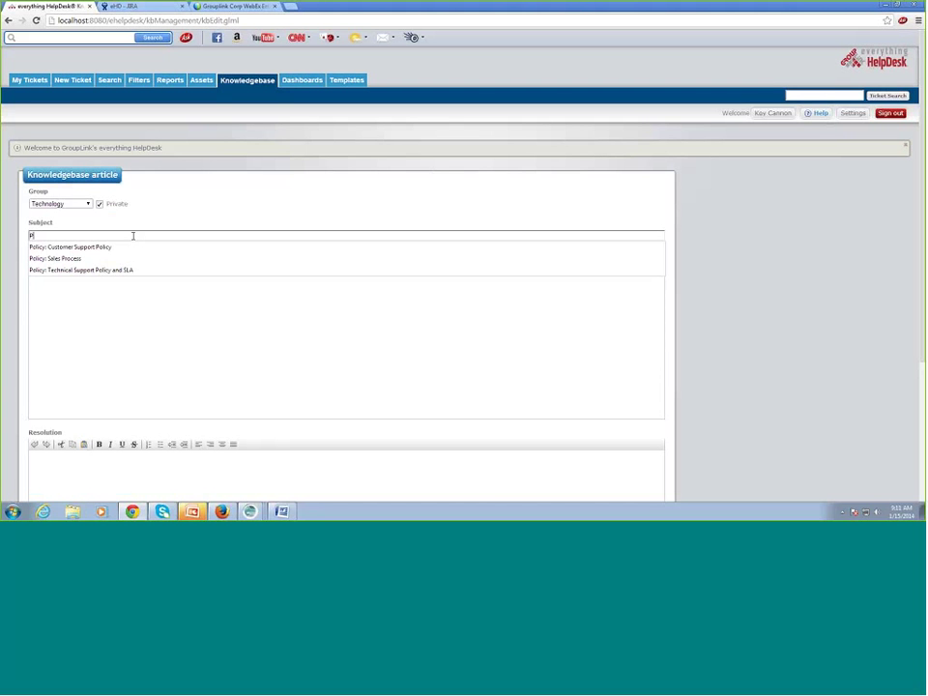
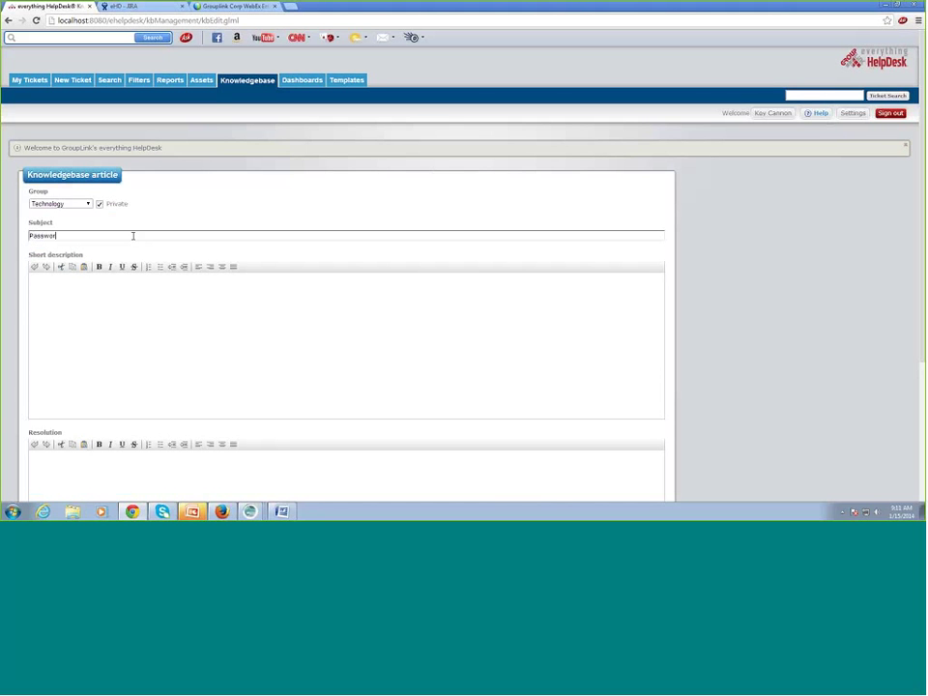
{"action": "scroll", "coordinate": [735, 373], "scroll_direction": "down", "scroll_amount": 2}
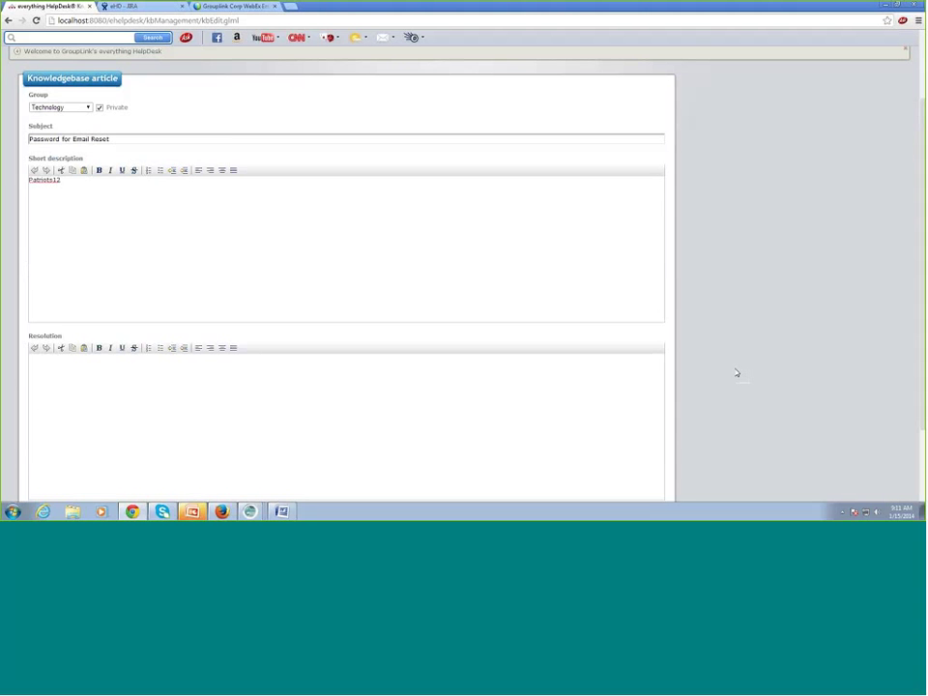
{"action": "scroll", "coordinate": [736, 374], "scroll_direction": "down", "scroll_amount": 2}
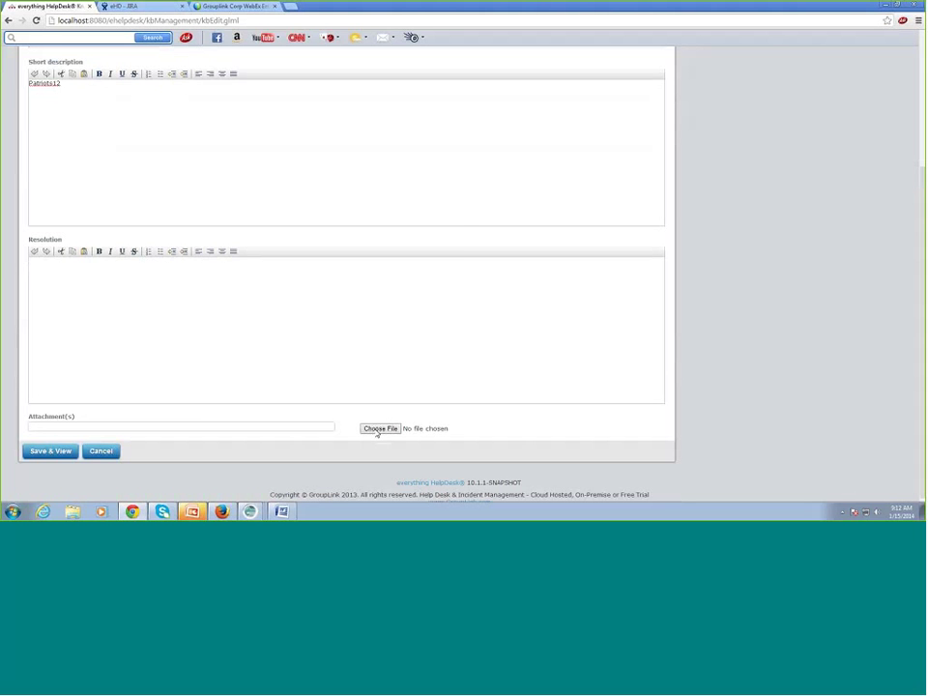
- Attach the HD Customer Renewals spreadsheet from the Customer Care folder
{"action": "left_click", "coordinate": [377, 431]}
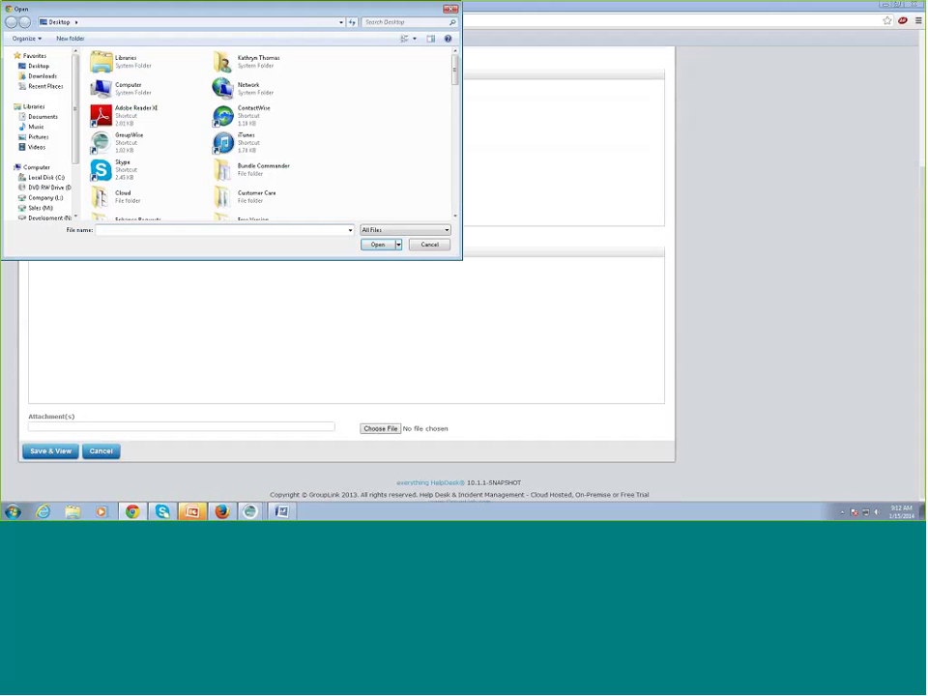
{"action": "double_click", "coordinate": [260, 199]}
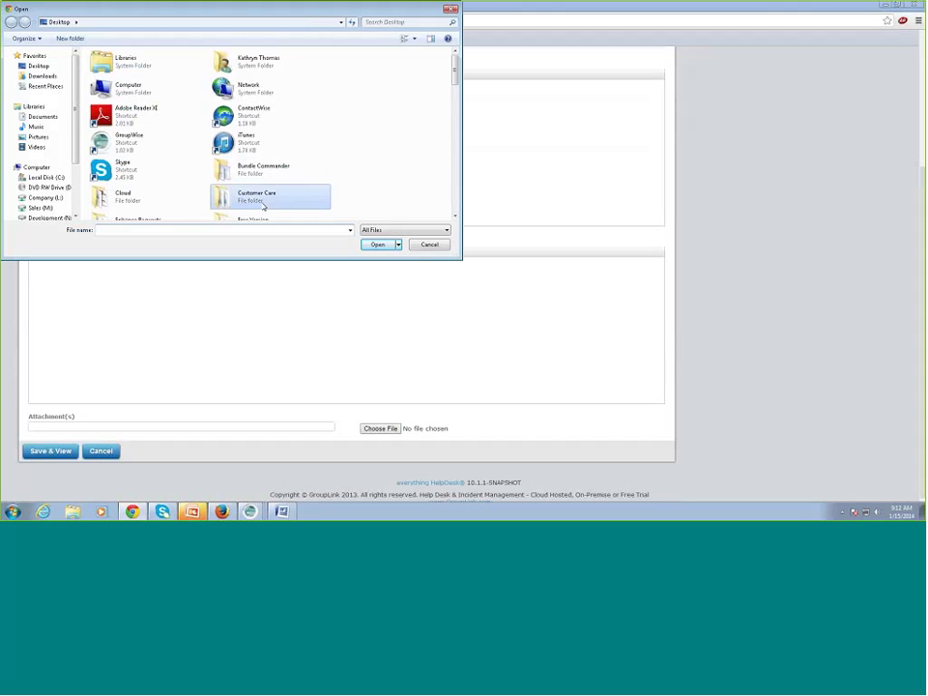
{"action": "left_click", "coordinate": [152, 87]}
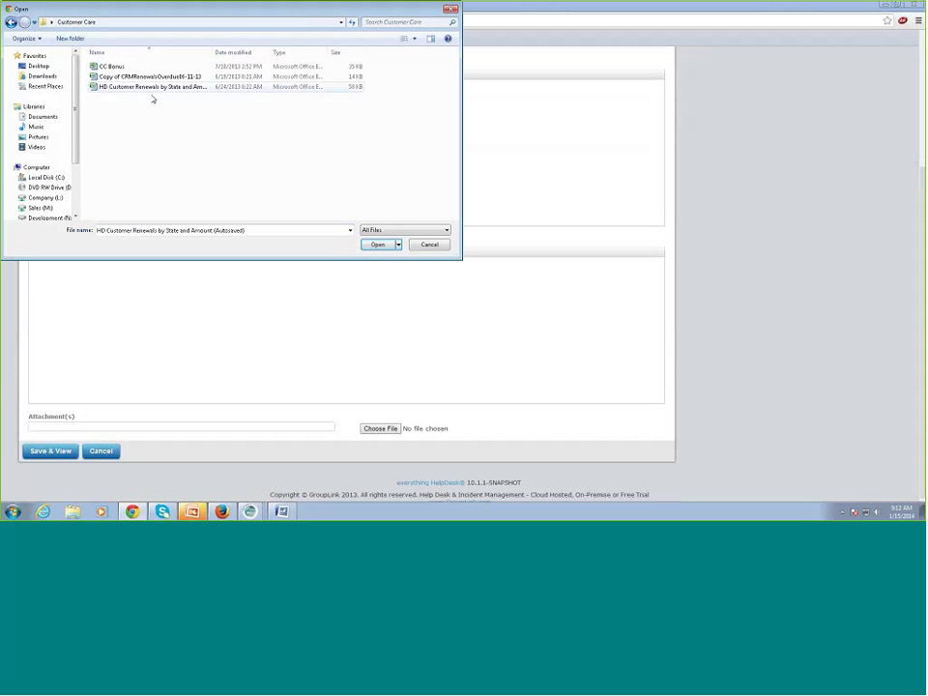
{"action": "left_click", "coordinate": [374, 245]}
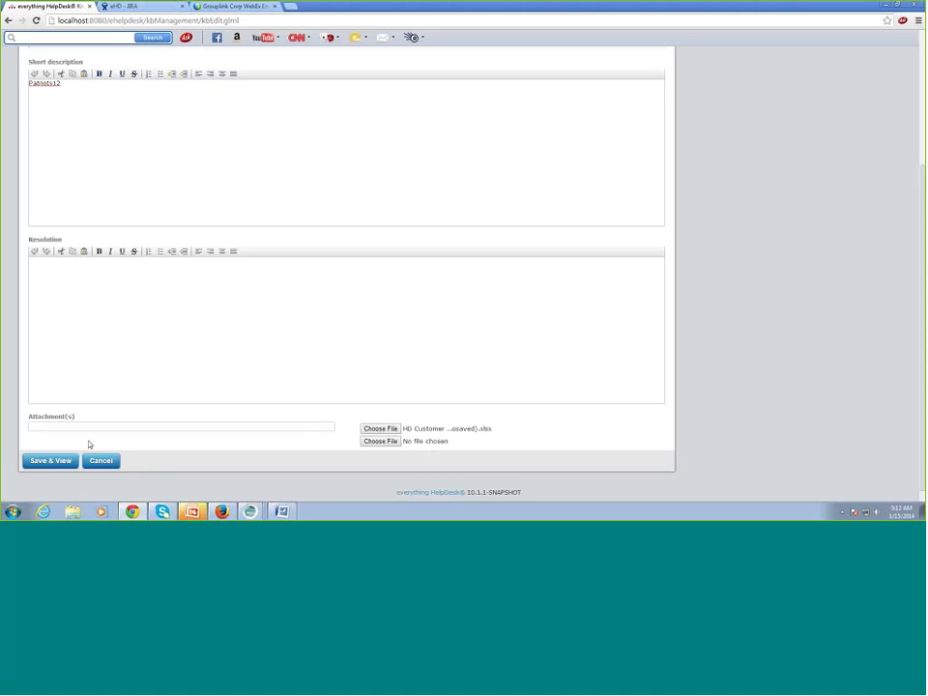
- Save the article as knowledgebase article 9 and return to My Tickets
{"action": "left_click", "coordinate": [54, 462]}
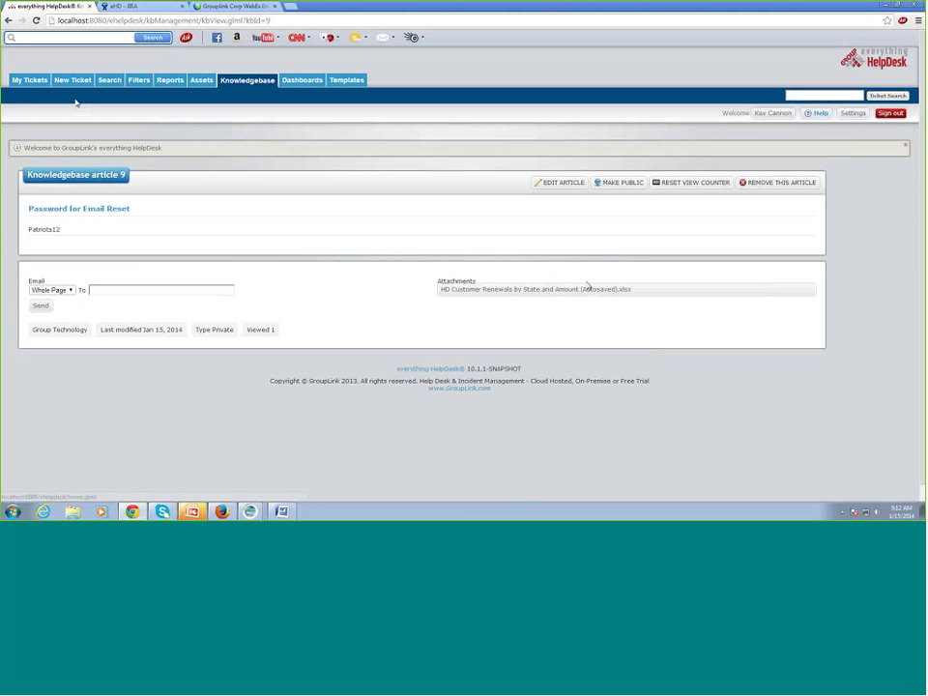
{"action": "left_click", "coordinate": [26, 80]}
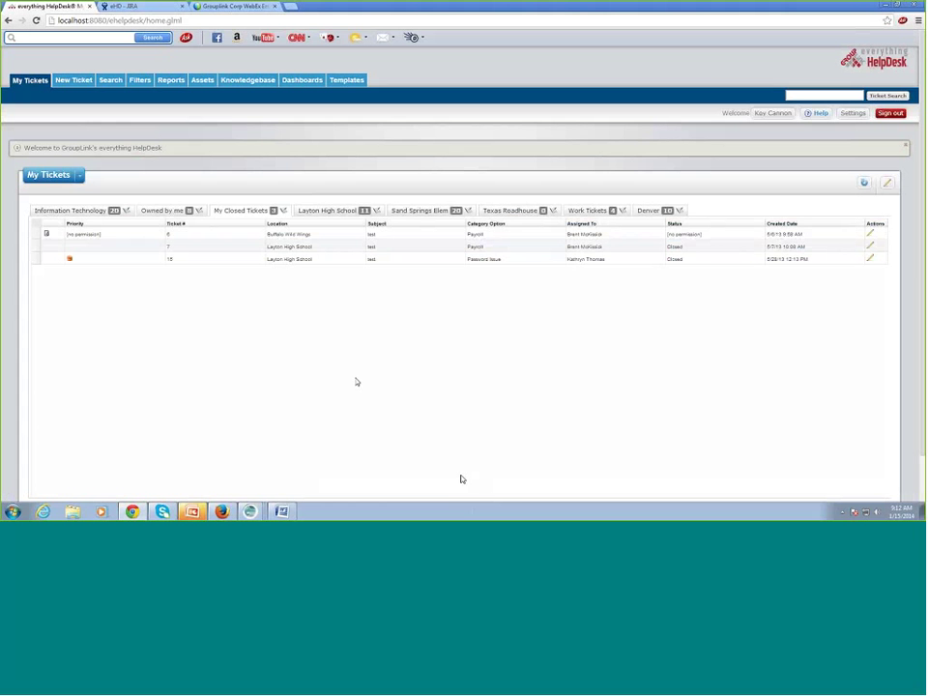
- Show Information Technology tickets and edit ticket 8, 'Regions 20'
{"action": "left_click", "coordinate": [79, 175]}
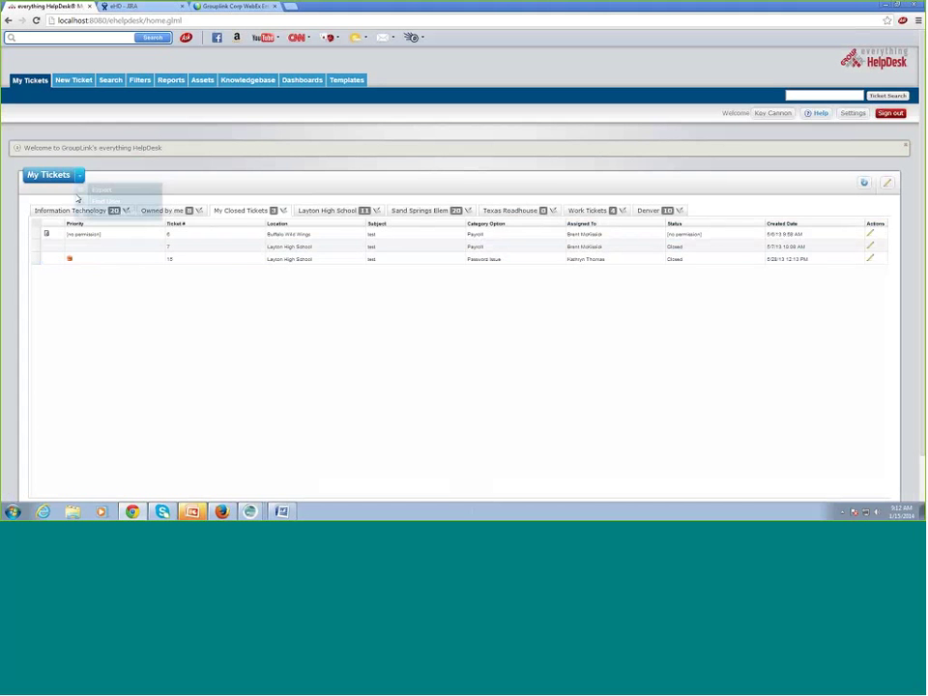
{"action": "left_click", "coordinate": [64, 212]}
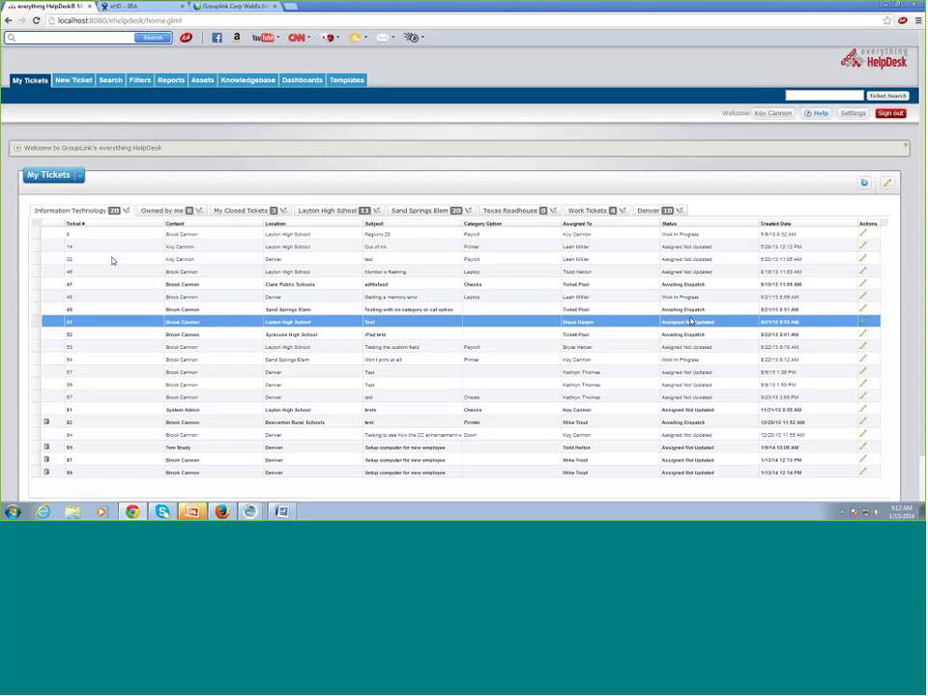
{"action": "left_click", "coordinate": [863, 235]}
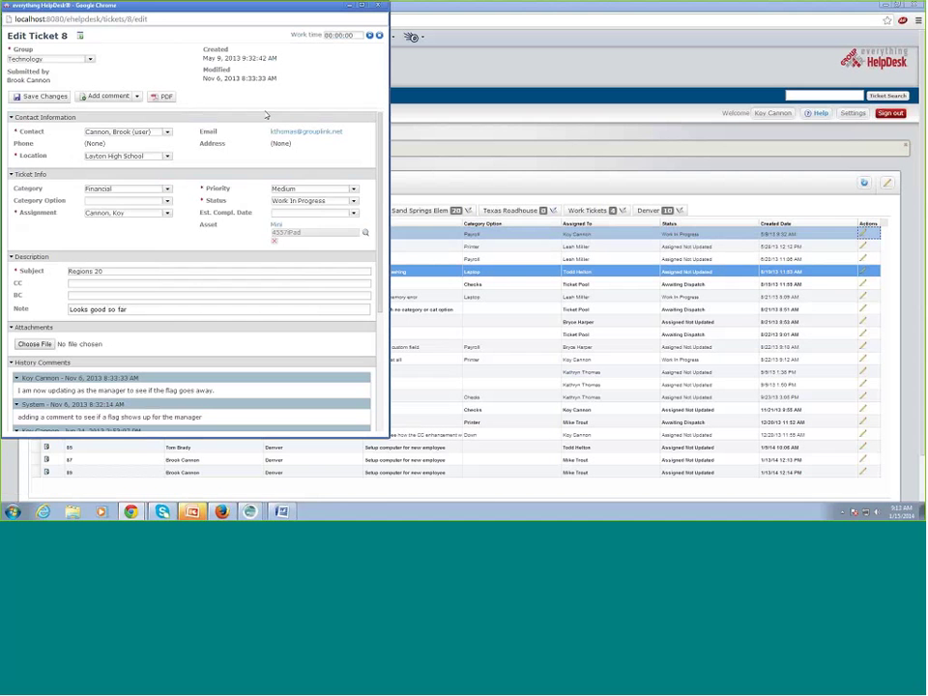
- Change ticket 8's status to Closed and save it without adding any comment
{"action": "left_click", "coordinate": [354, 202]}
{"action": "left_click", "coordinate": [343, 259]}
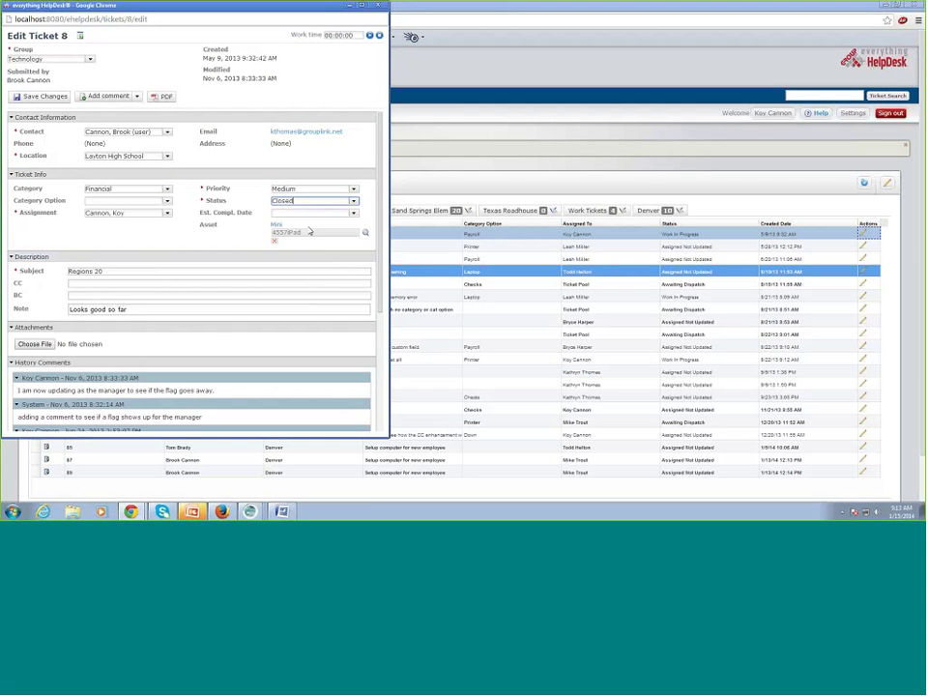
{"action": "left_click", "coordinate": [68, 97]}
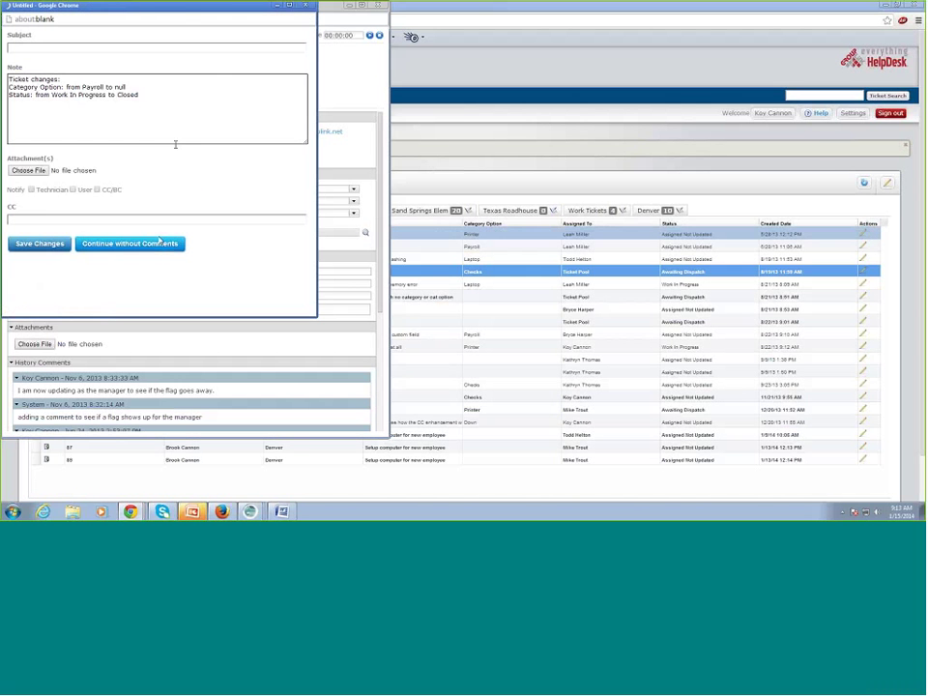
{"action": "left_click", "coordinate": [156, 244]}
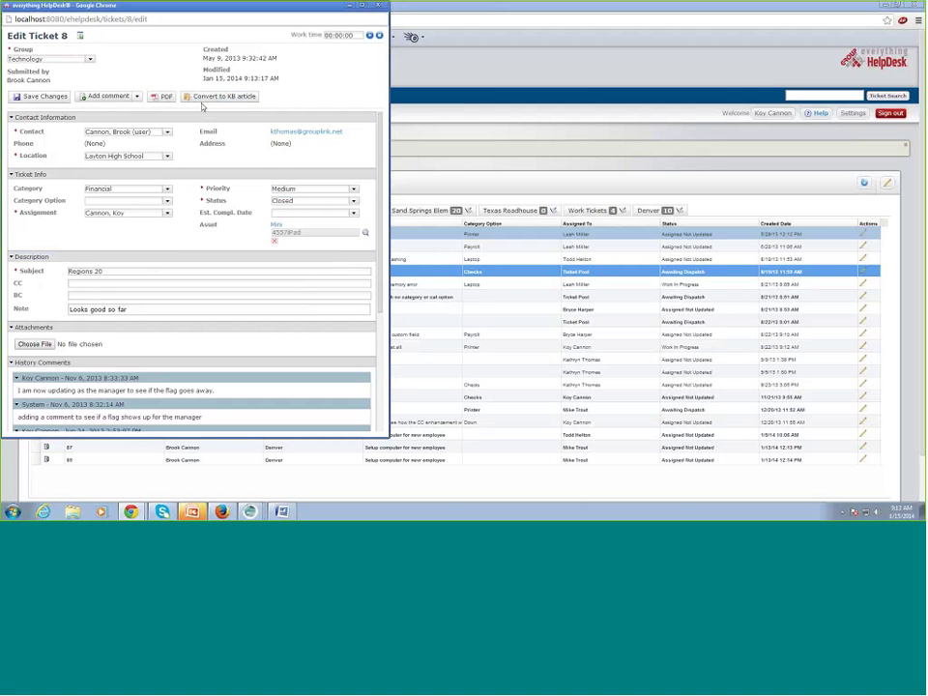
- Convert ticket 8 into KB article 'Regions 20', deleting the last two resolution entries, and save it
{"action": "left_click", "coordinate": [208, 96]}
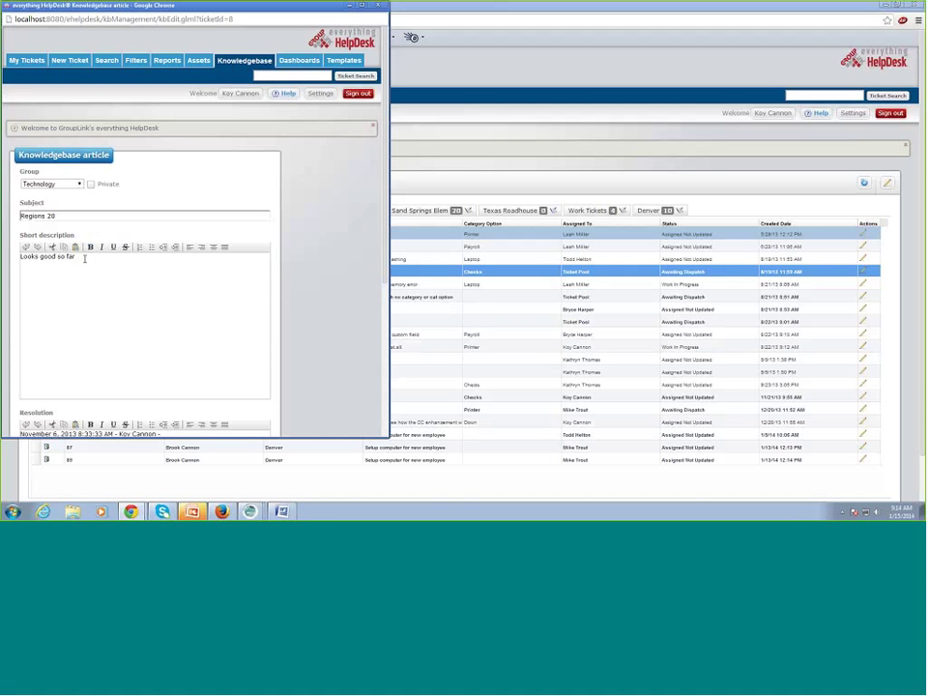
{"action": "scroll", "coordinate": [323, 387], "scroll_direction": "down", "scroll_amount": 3}
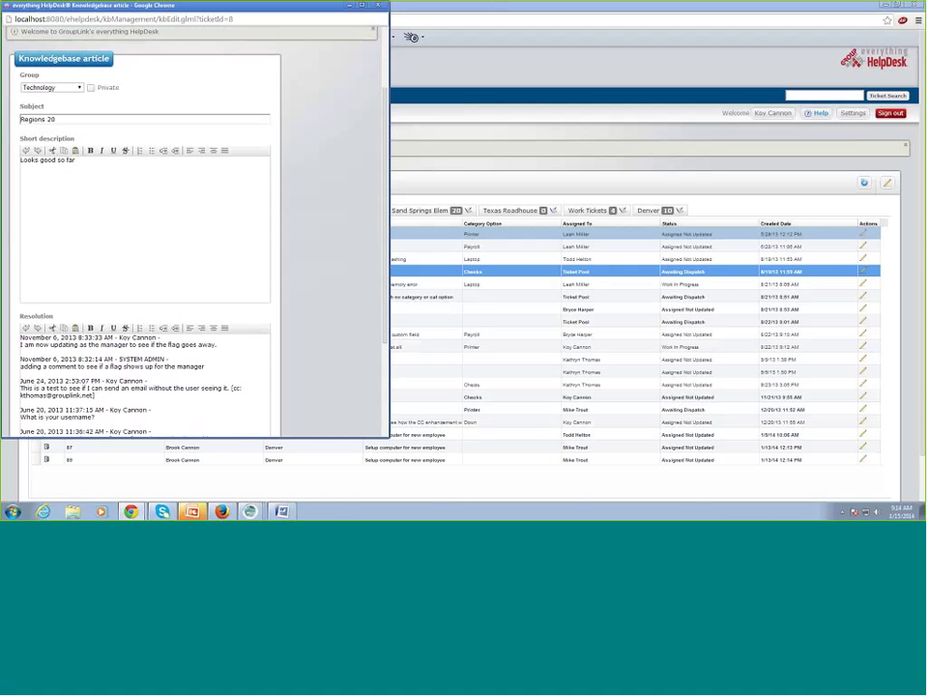
{"action": "scroll", "coordinate": [308, 413], "scroll_direction": "down", "scroll_amount": 2}
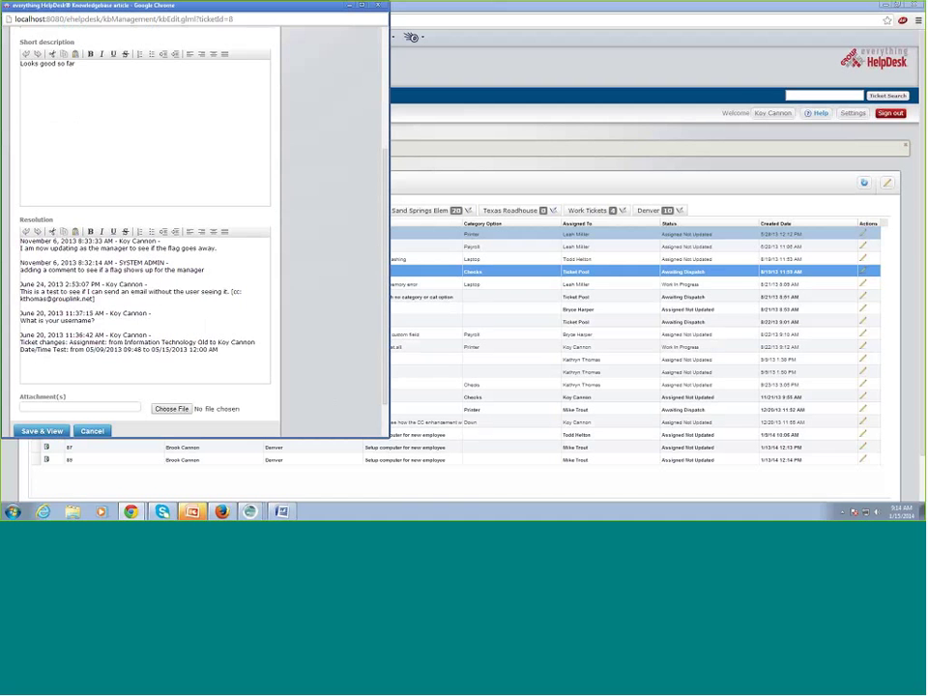
{"action": "left_click_drag", "start_coordinate": [221, 350], "coordinate": [18, 306]}
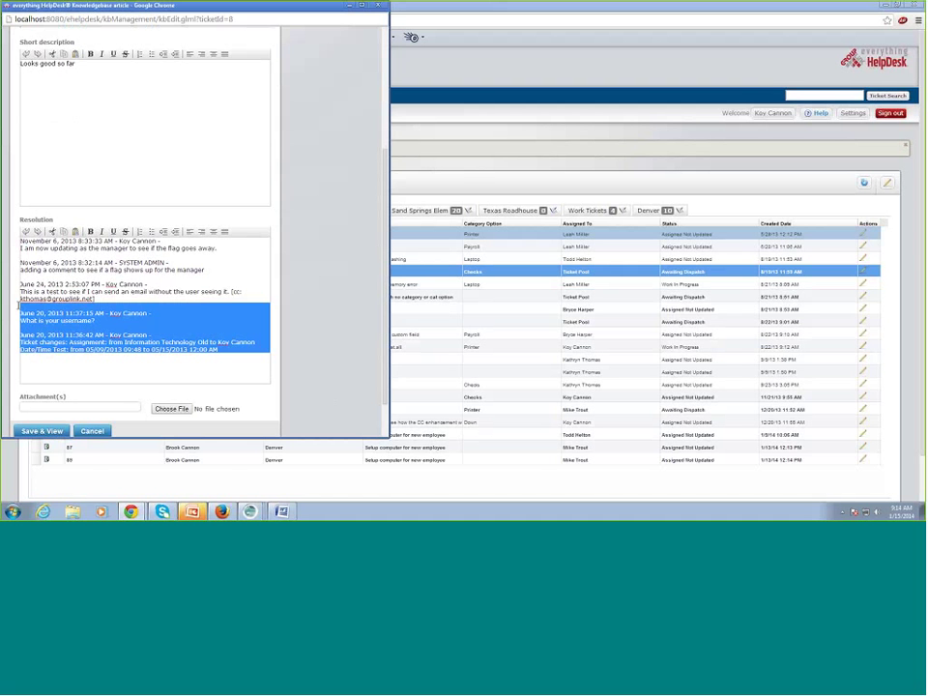
{"action": "key", "text": "Delete"}
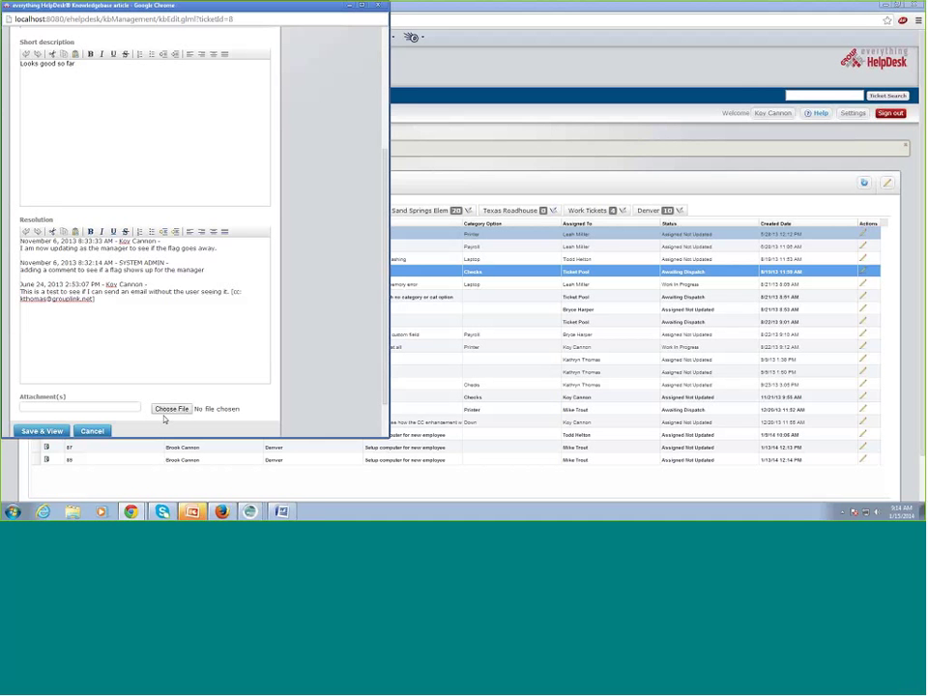
{"action": "left_click", "coordinate": [43, 432]}
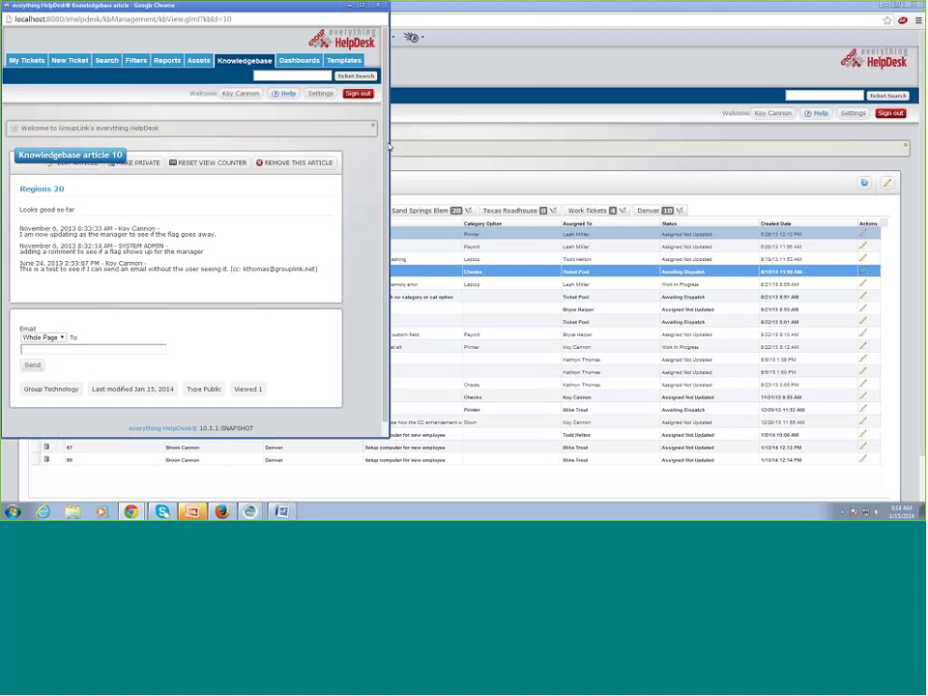
- Widen the Regions 20 article window to review it, then close it
{"action": "left_click_drag", "start_coordinate": [533, 153], "coordinate": [538, 153]}
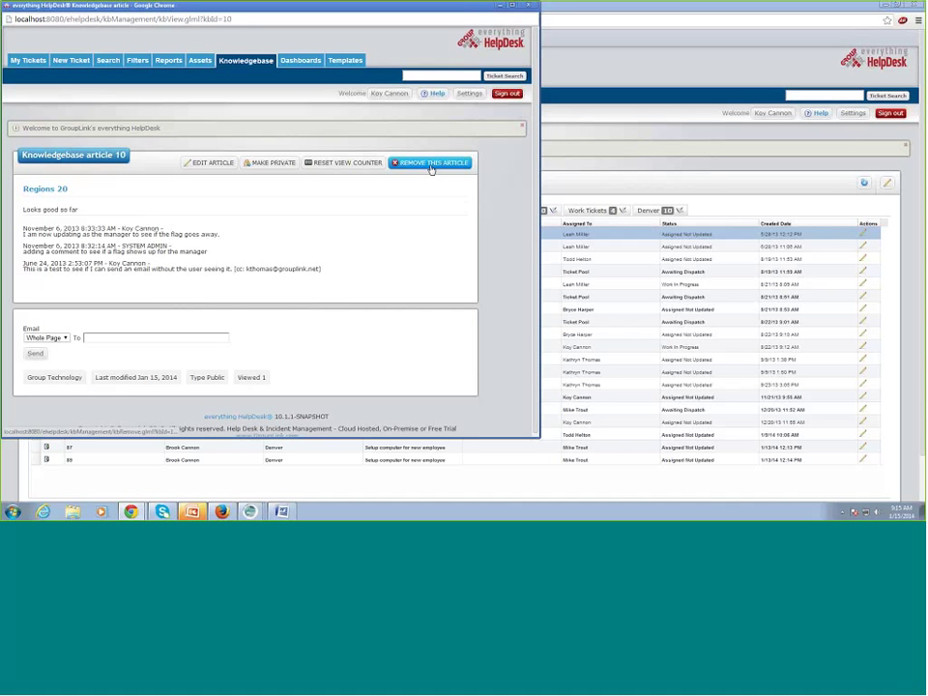
{"action": "left_click", "coordinate": [528, 5]}
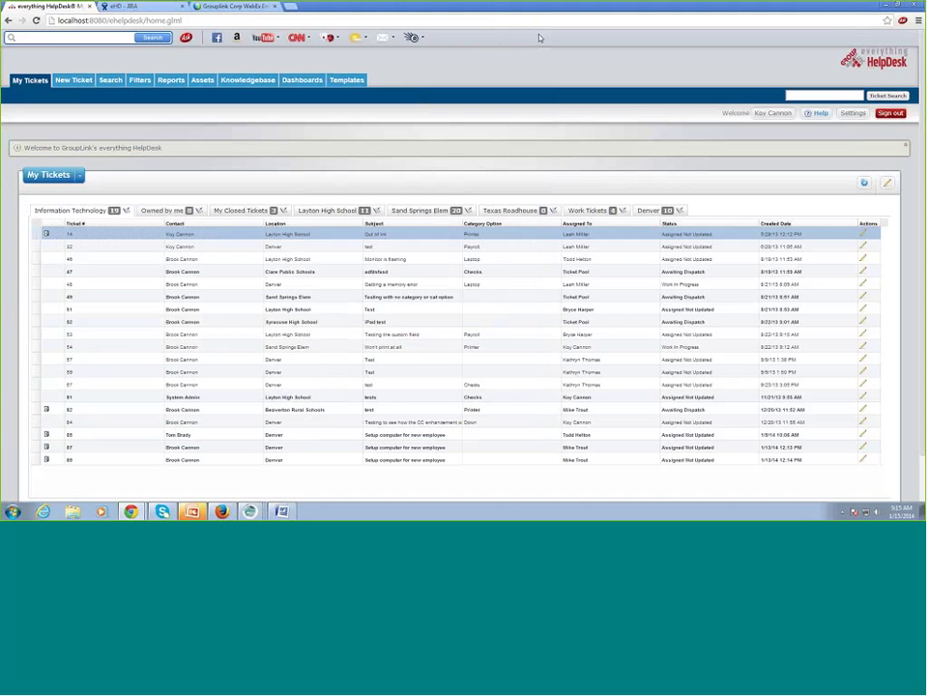
- Open the Knowledgebase article list under Settings and open 'Clear the Tomcat Cache files'
{"action": "left_click", "coordinate": [852, 114]}
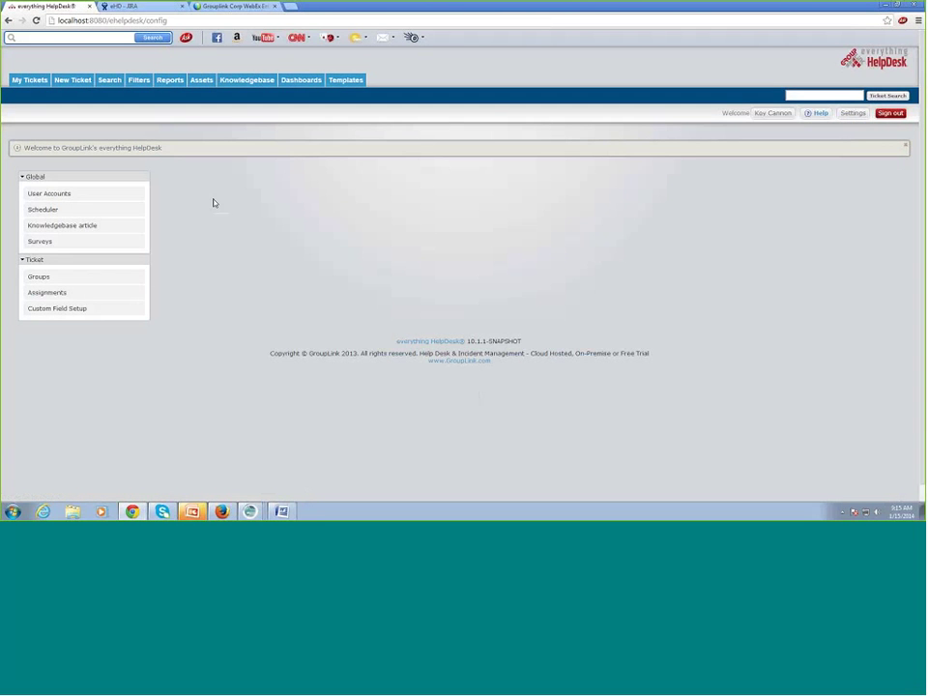
{"action": "left_click", "coordinate": [94, 228]}
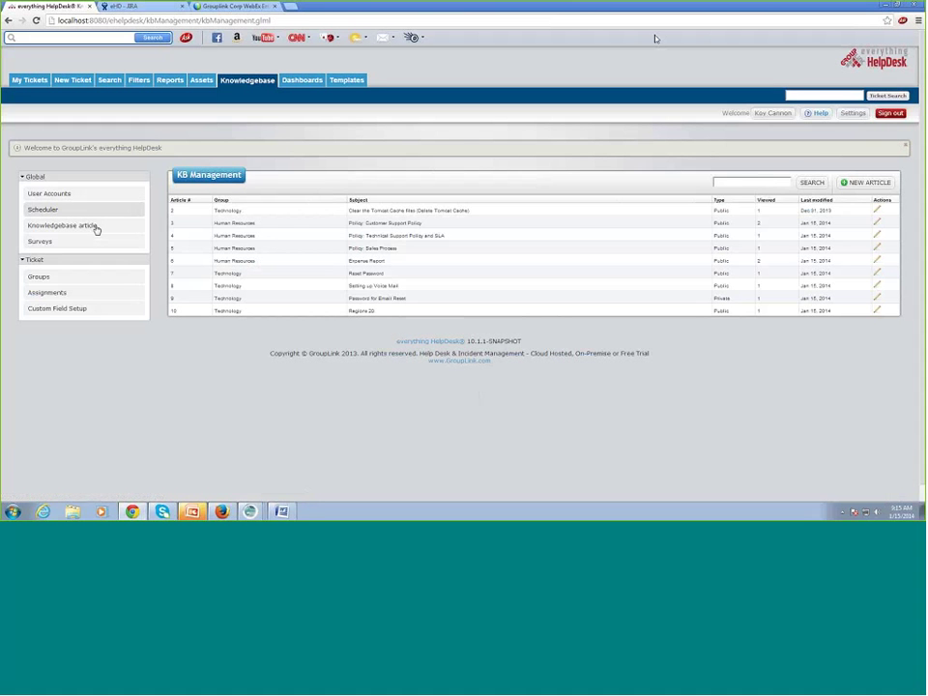
{"action": "left_click", "coordinate": [877, 211]}
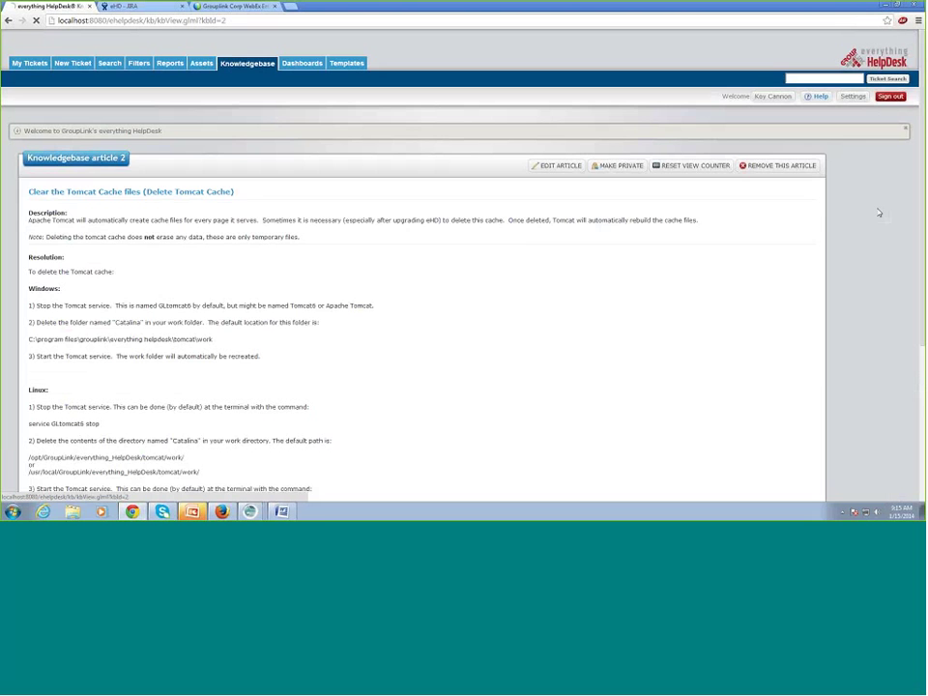